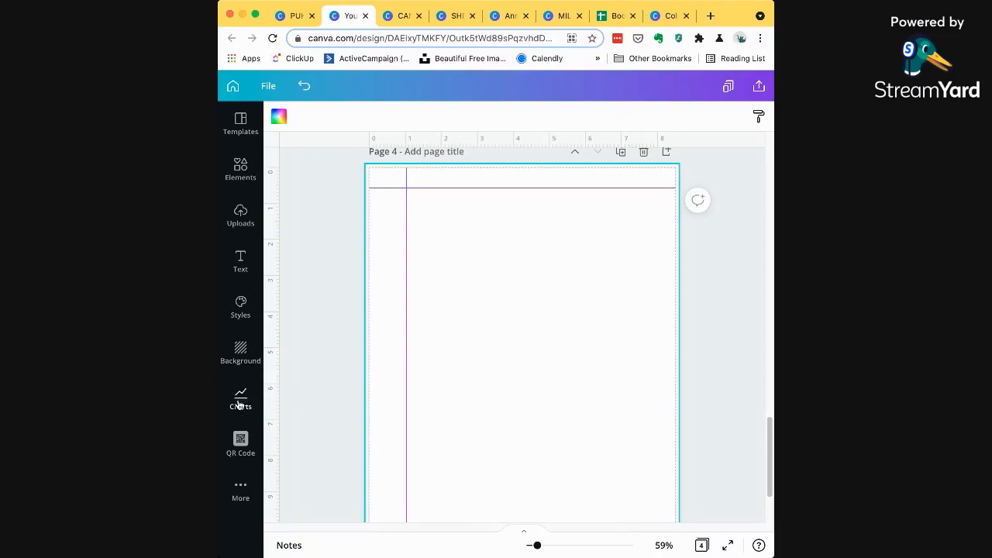
- Search the available apps and integrations for "charts"
{"action": "left_click", "coordinate": [240, 488]}
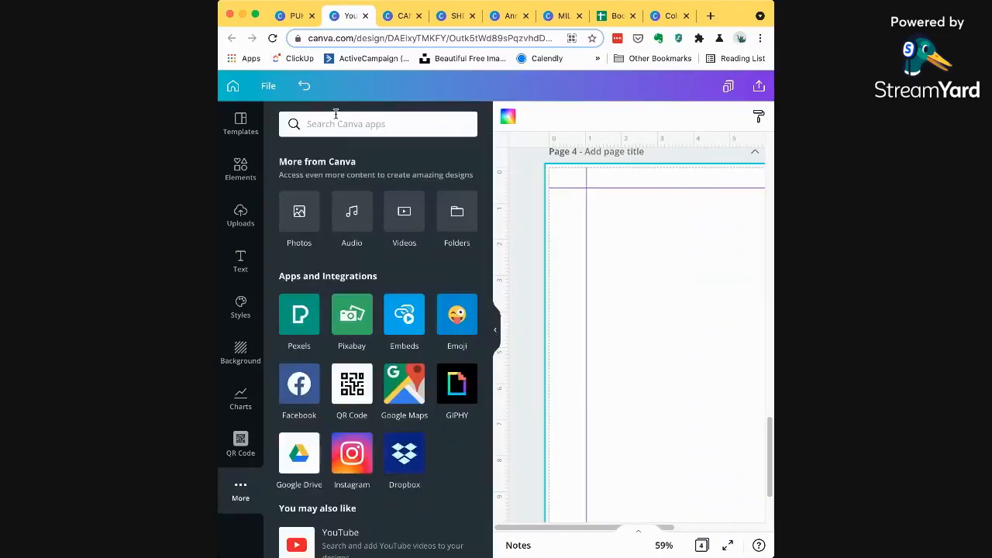
{"action": "type", "text": "charts"}
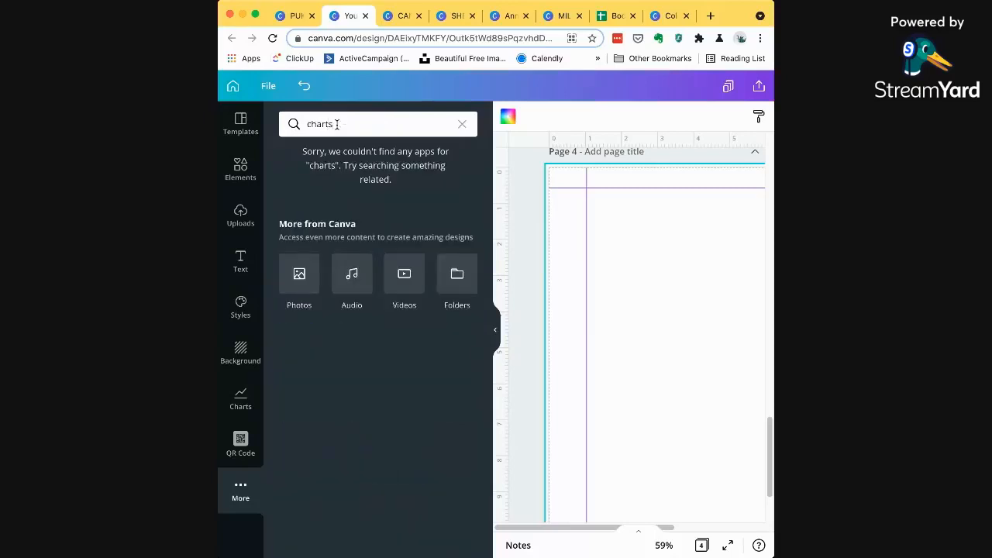
{"action": "key", "text": "BackSpace"}
{"action": "key", "text": "BackSpace"}
{"action": "key", "text": "BackSpace"}
{"action": "key", "text": "BackSpace"}
{"action": "key", "text": "BackSpace"}
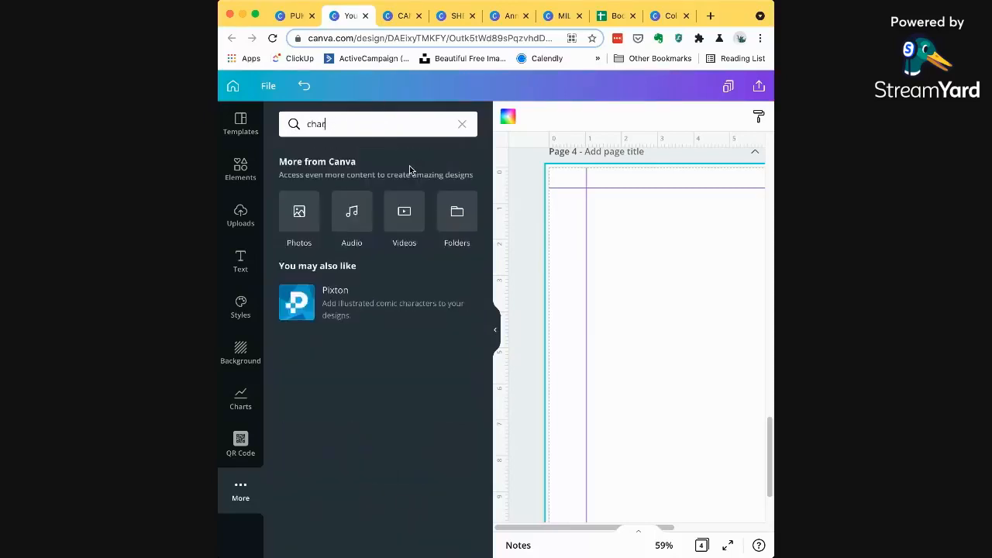
- Add a donut chart to page 4 from the available chart types
{"action": "left_click", "coordinate": [240, 402]}
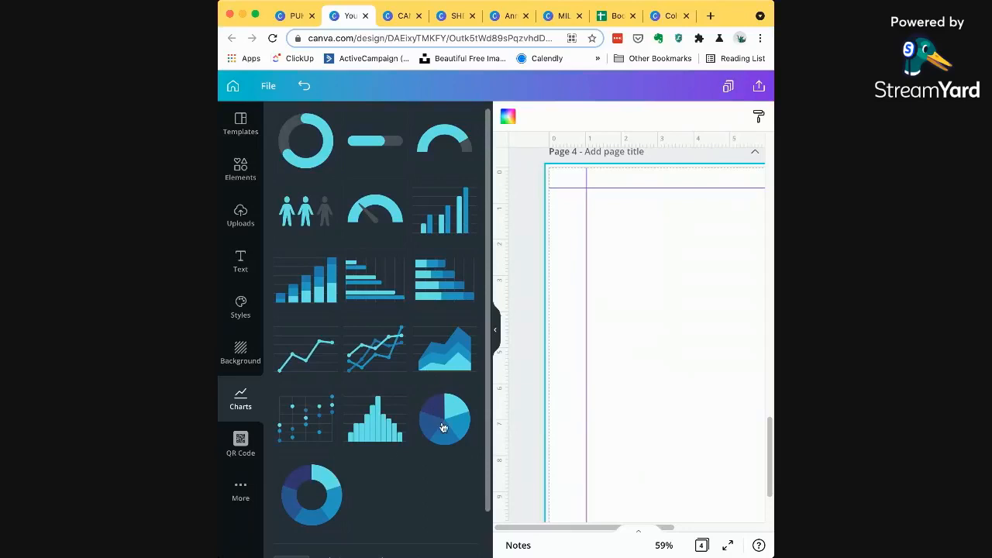
{"action": "scroll", "coordinate": [350, 428], "scroll_direction": "down", "scroll_amount": 2}
{"action": "scroll", "coordinate": [350, 427], "scroll_direction": "down", "scroll_amount": 1}
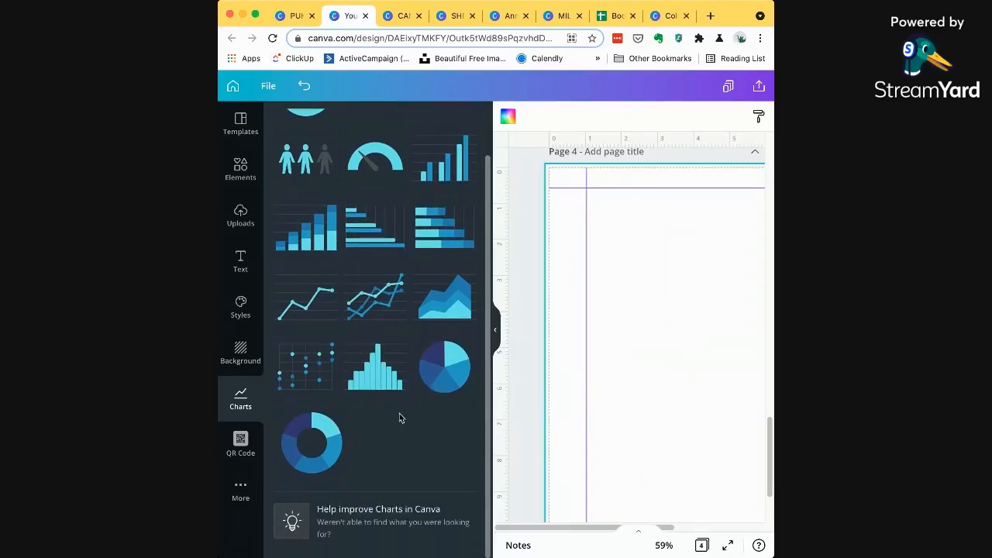
{"action": "left_click", "coordinate": [325, 441]}
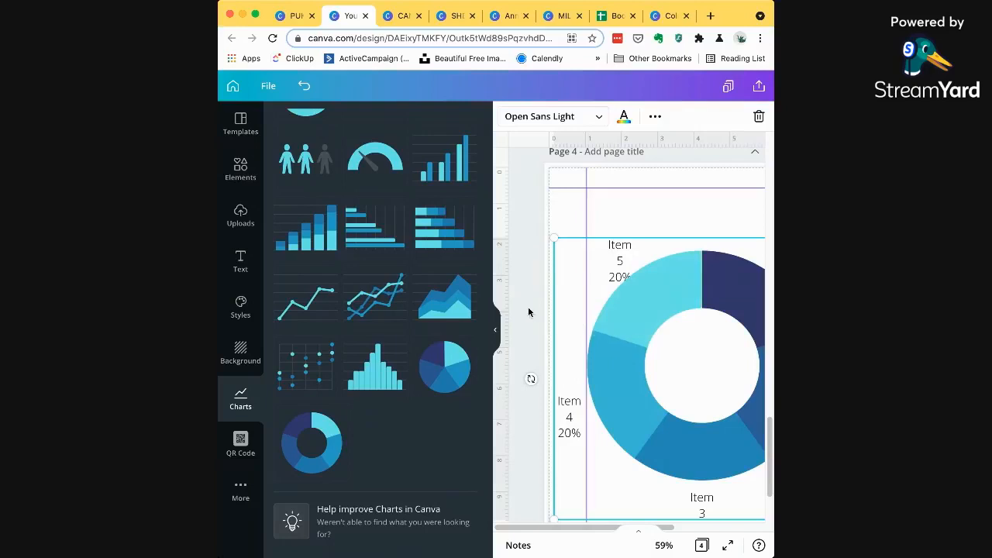
{"action": "left_click", "coordinate": [494, 330]}
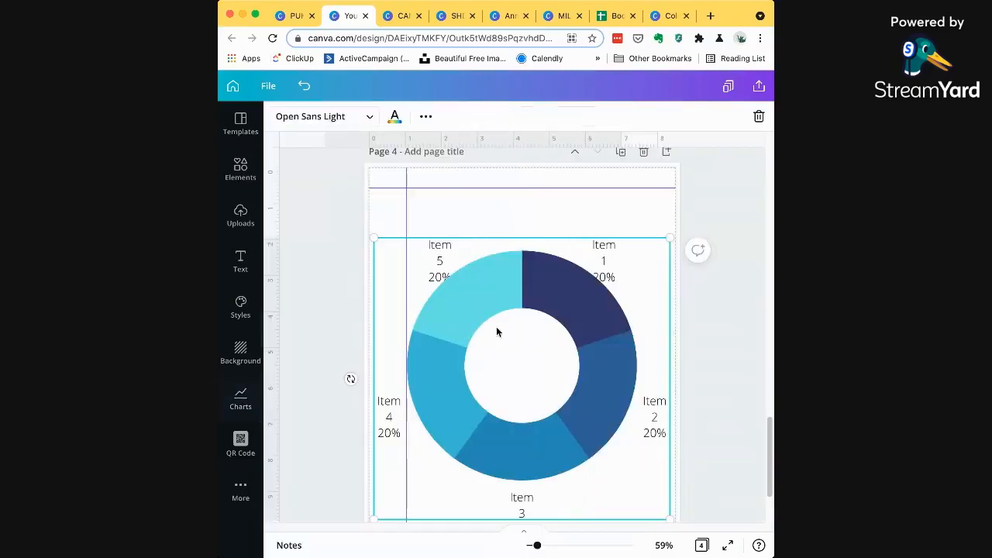
- Rename the donut chart's five items as cheesecake, donuts, cookies, ice cream and fudge
{"action": "left_click", "coordinate": [436, 327]}
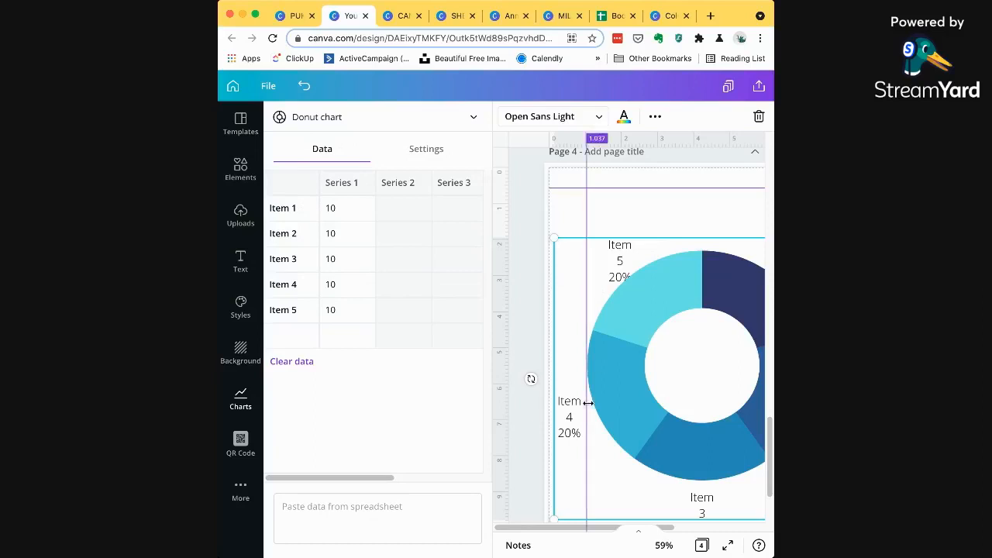
{"action": "left_click", "coordinate": [282, 205]}
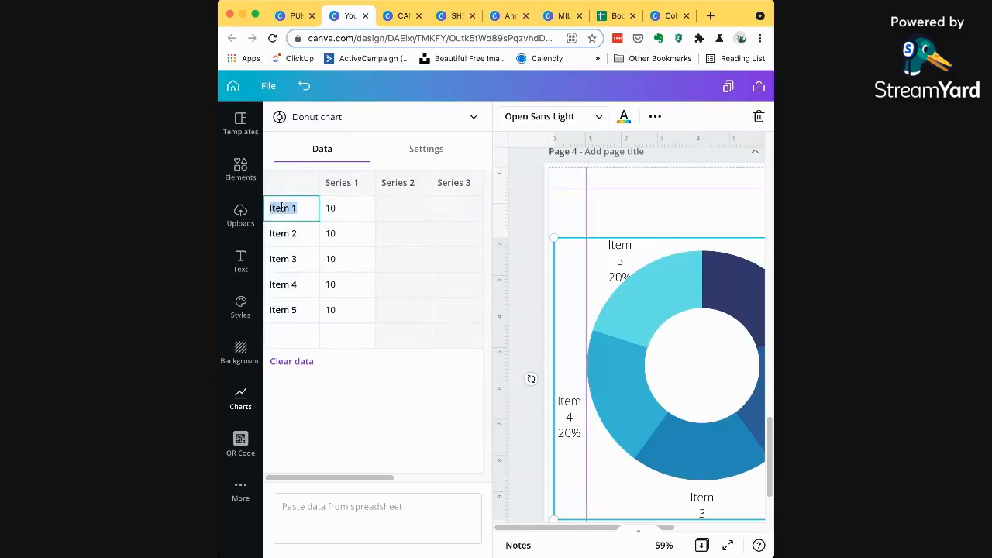
{"action": "type", "text": "cheesecake"}
{"action": "key", "text": "Return"}
{"action": "type", "text": "don"}
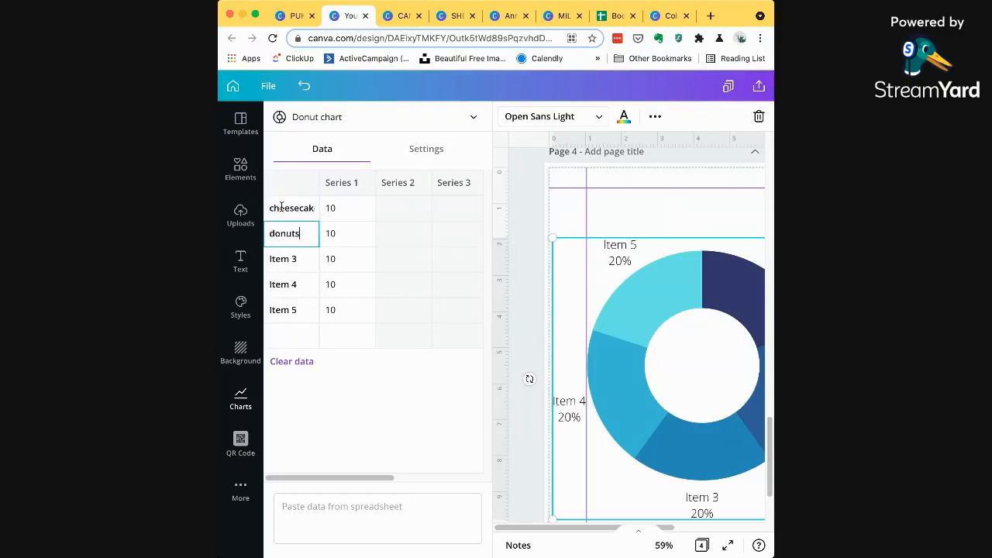
{"action": "type", "text": "uts"}
{"action": "key", "text": "Return"}
{"action": "type", "text": "cookies"}
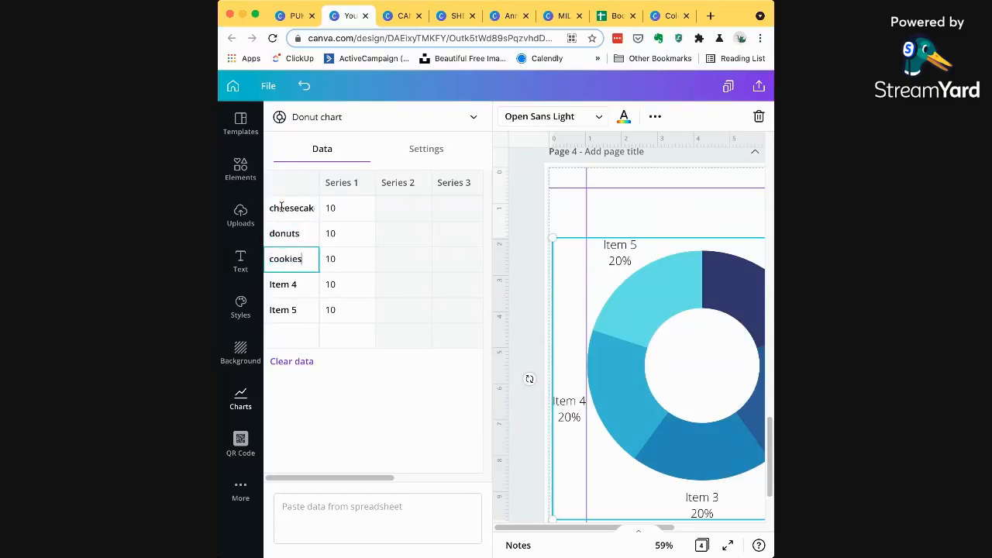
{"action": "key", "text": "Return"}
{"action": "type", "text": "ice cream"}
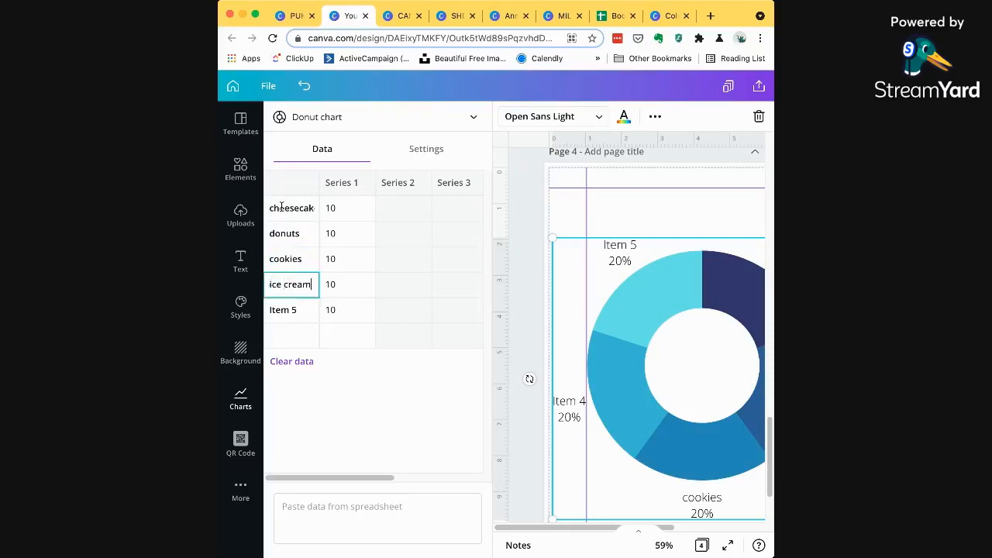
{"action": "key", "text": "Return"}
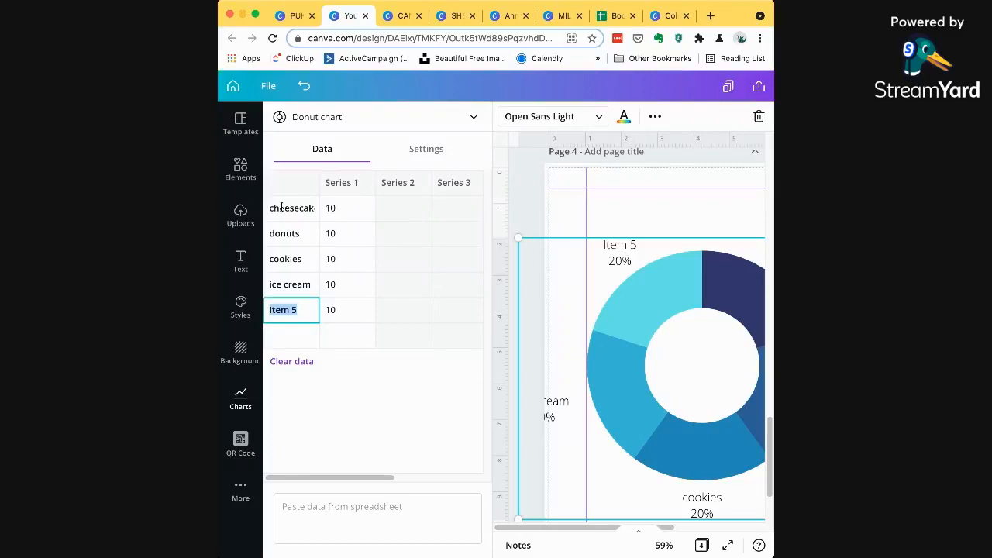
{"action": "type", "text": "fudge"}
- Set the Series 1 value for cheesecake to 78% and check the whole chart on the page
{"action": "left_click", "coordinate": [333, 208]}
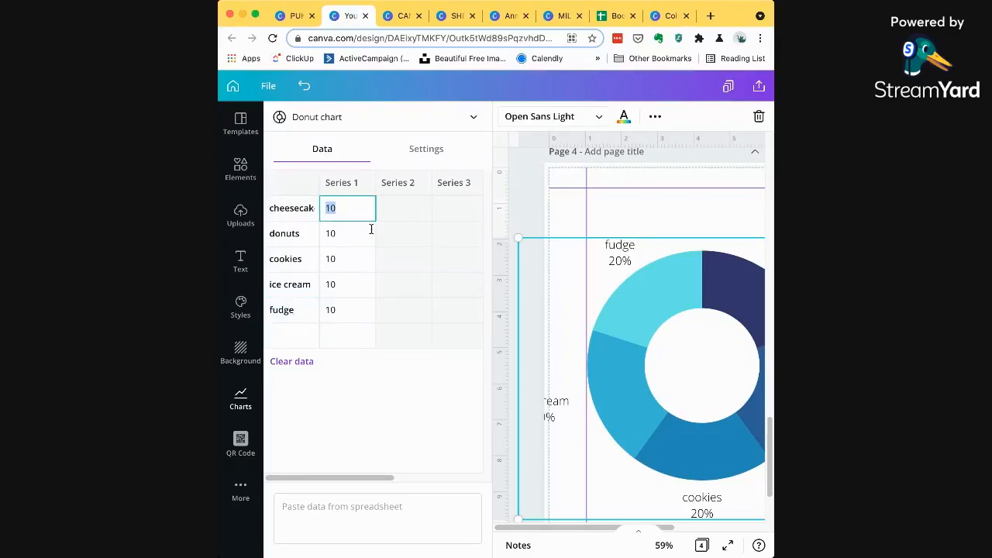
{"action": "type", "text": "78"}
{"action": "left_click", "coordinate": [372, 228]}
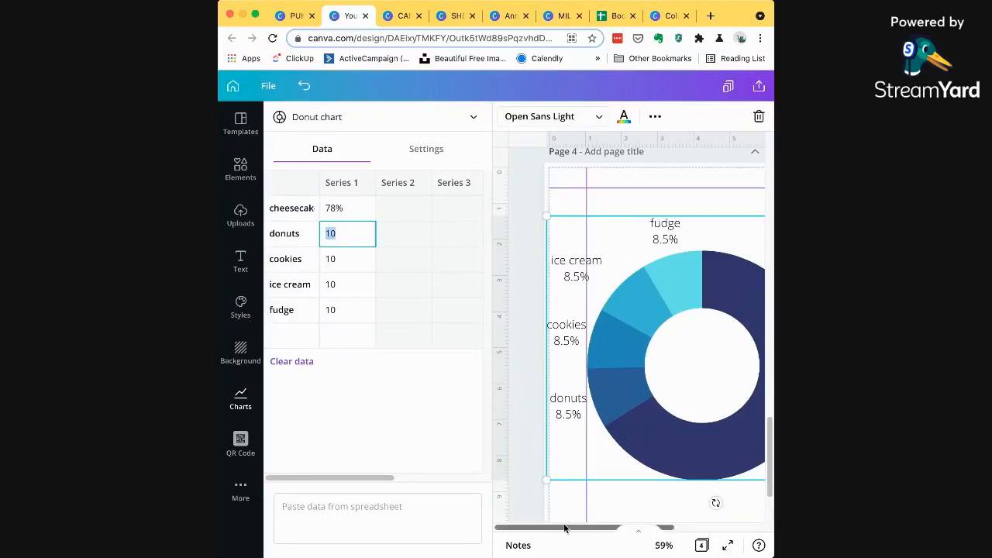
{"action": "left_click_drag", "start_coordinate": [565, 527], "coordinate": [653, 528]}
{"action": "left_click", "coordinate": [728, 451]}
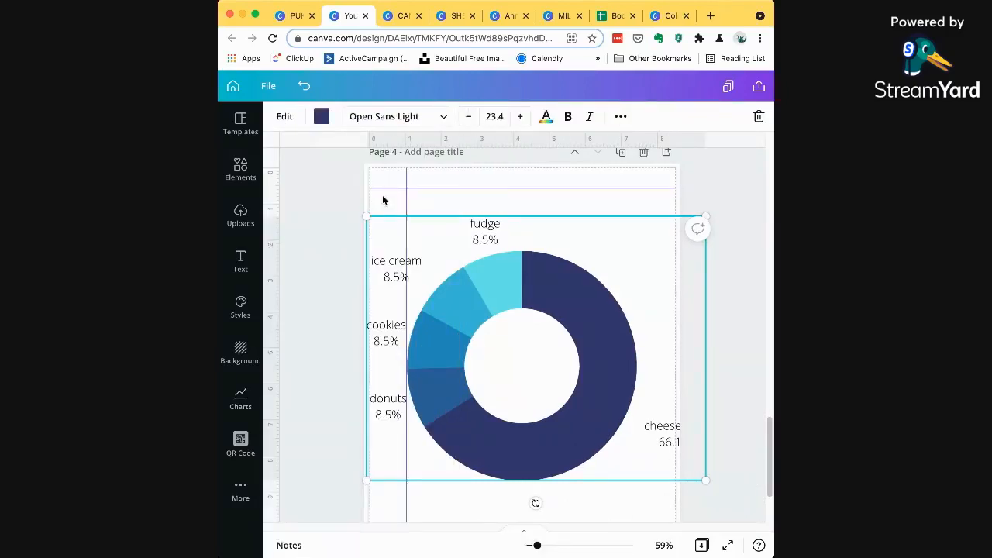
- Set the Series 1 values for donuts, cookies and ice cream to 2 each and for fudge to 12
{"action": "left_click", "coordinate": [287, 120]}
{"action": "left_click", "coordinate": [314, 124]}
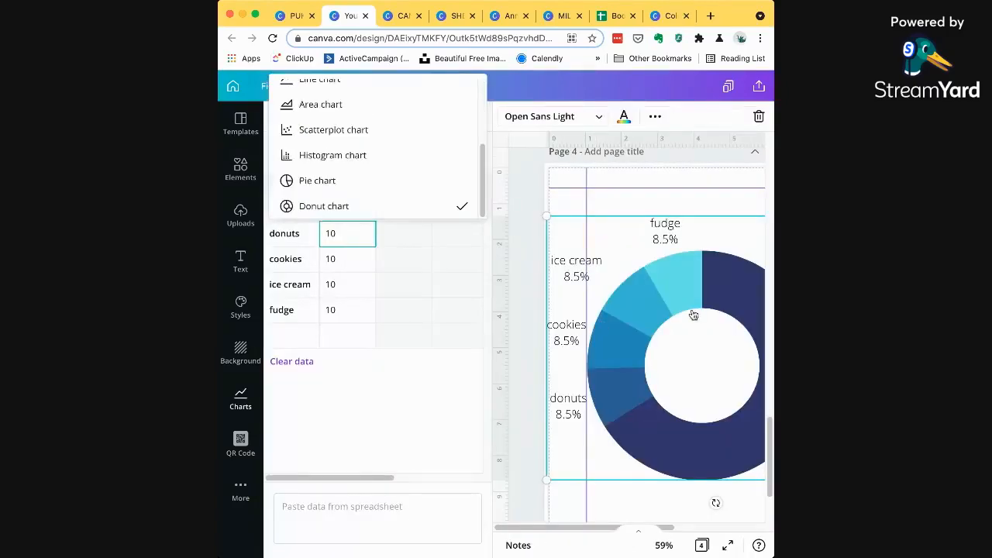
{"action": "left_click", "coordinate": [693, 315]}
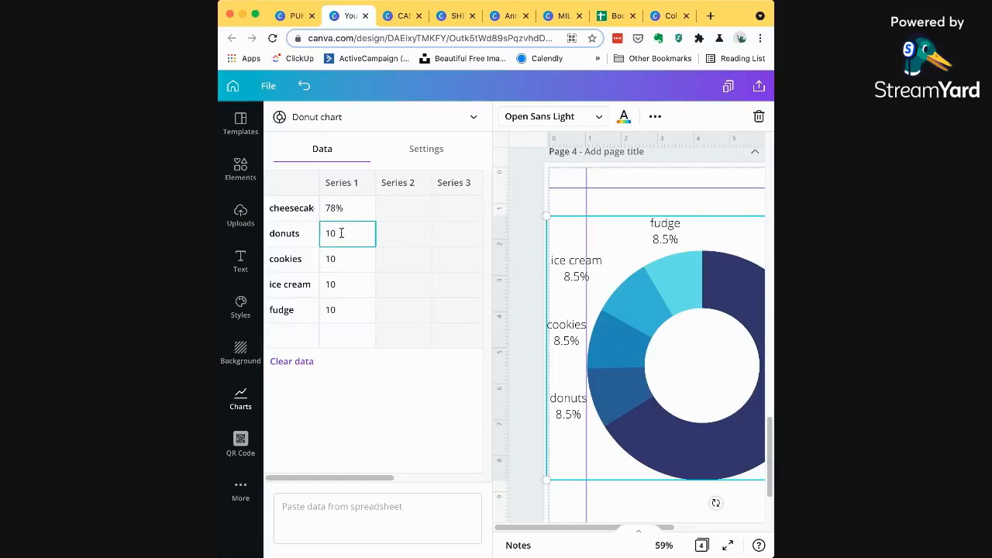
{"action": "left_click_drag", "start_coordinate": [339, 233], "coordinate": [323, 232]}
{"action": "type", "text": "2"}
{"action": "key", "text": "Return"}
{"action": "type", "text": "2"}
{"action": "key", "text": "Return"}
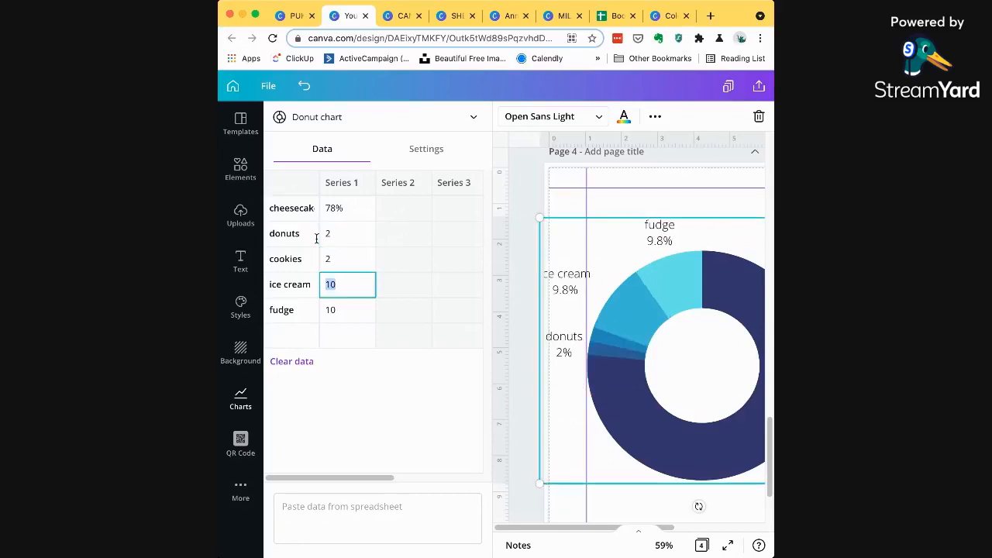
{"action": "type", "text": "2"}
{"action": "key", "text": "Return"}
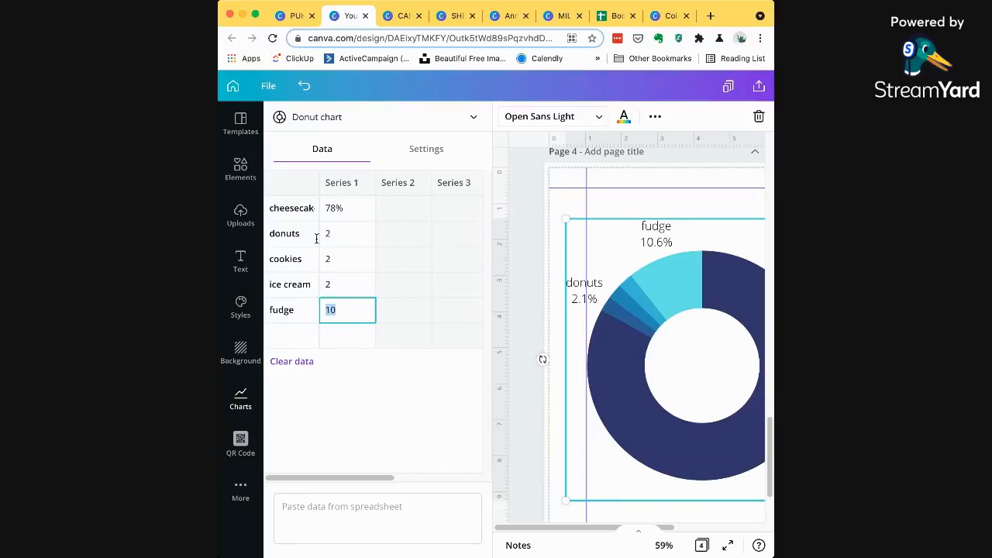
{"action": "type", "text": "12"}
{"action": "key", "text": "Return"}
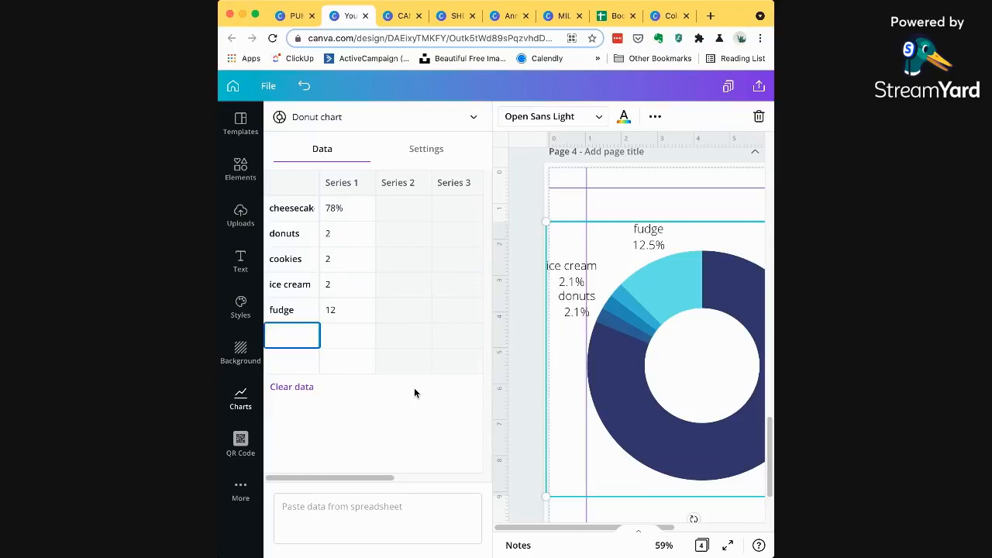
- Review the donut chart's settings and the list of other available chart types
{"action": "left_click", "coordinate": [346, 183]}
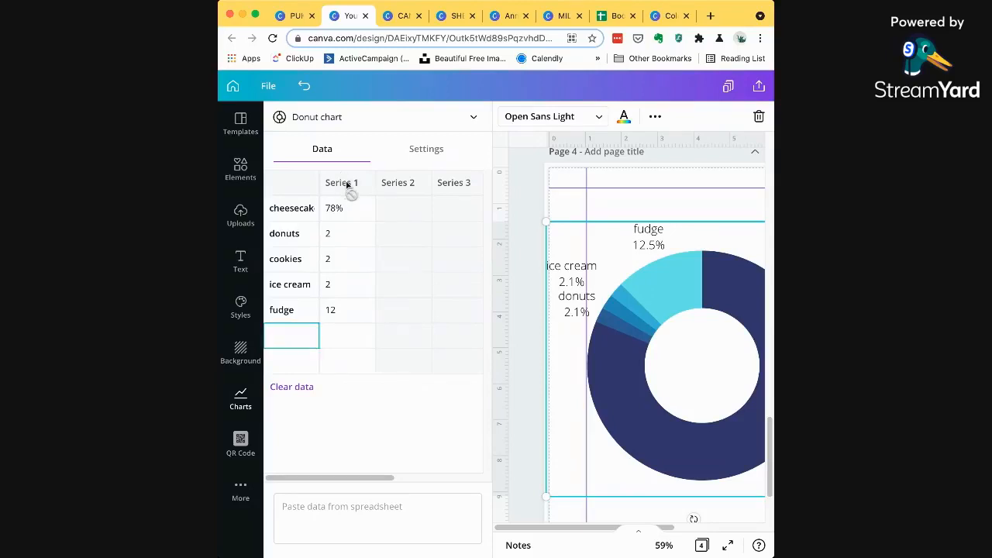
{"action": "left_click", "coordinate": [419, 145]}
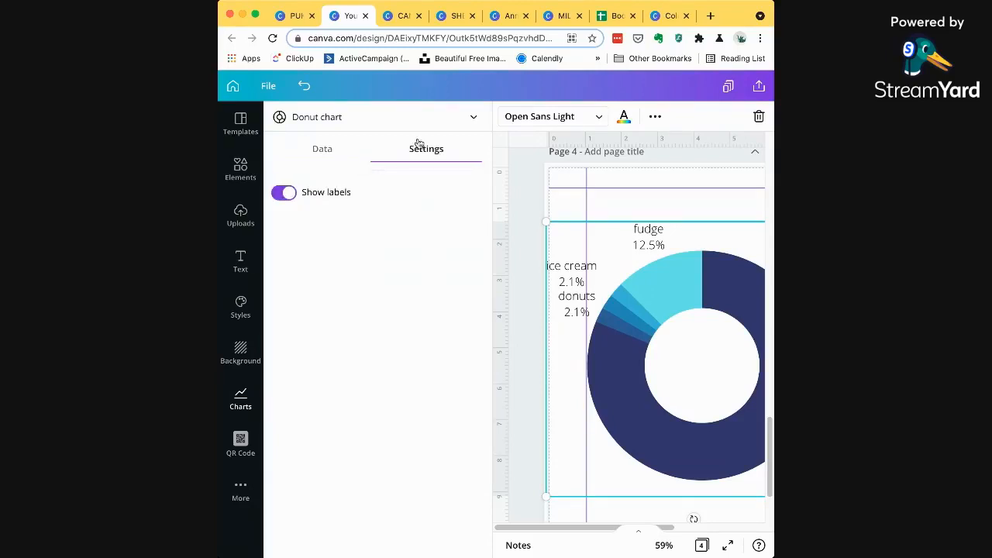
{"action": "left_click", "coordinate": [324, 149]}
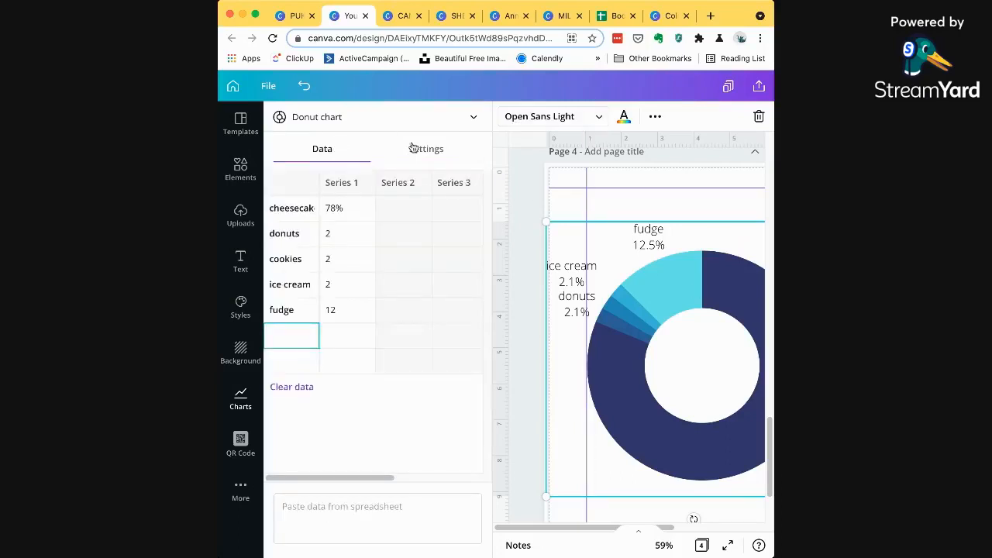
{"action": "left_click", "coordinate": [443, 123]}
{"action": "scroll", "coordinate": [412, 160], "scroll_direction": "up", "scroll_amount": 5}
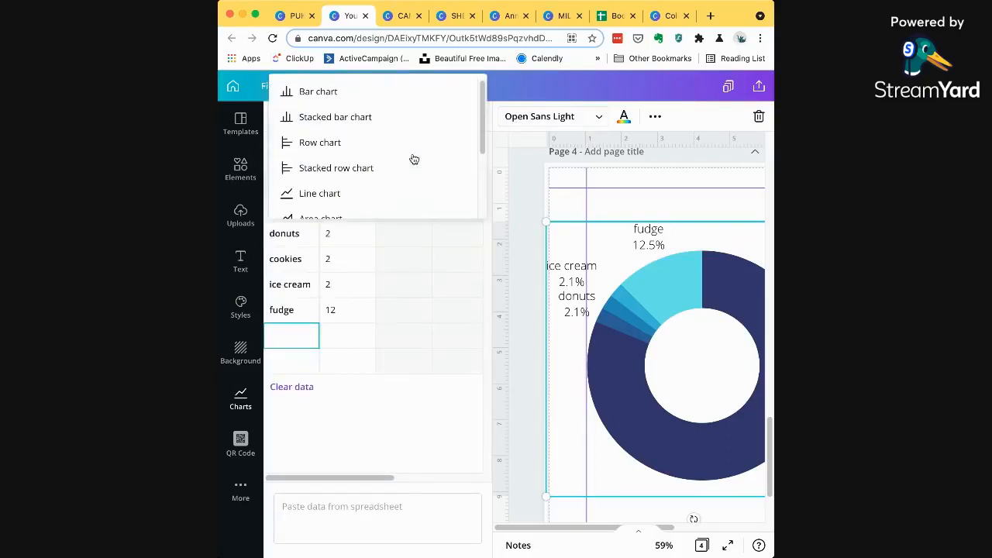
{"action": "left_click", "coordinate": [415, 395]}
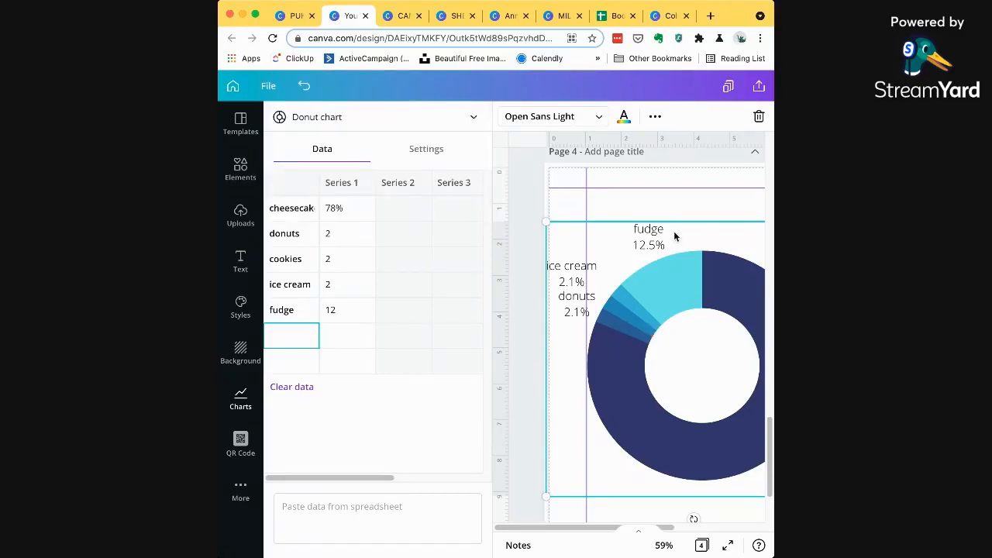
- Change the color of the chart's label text to the dark green from the document colors
{"action": "left_click", "coordinate": [620, 126]}
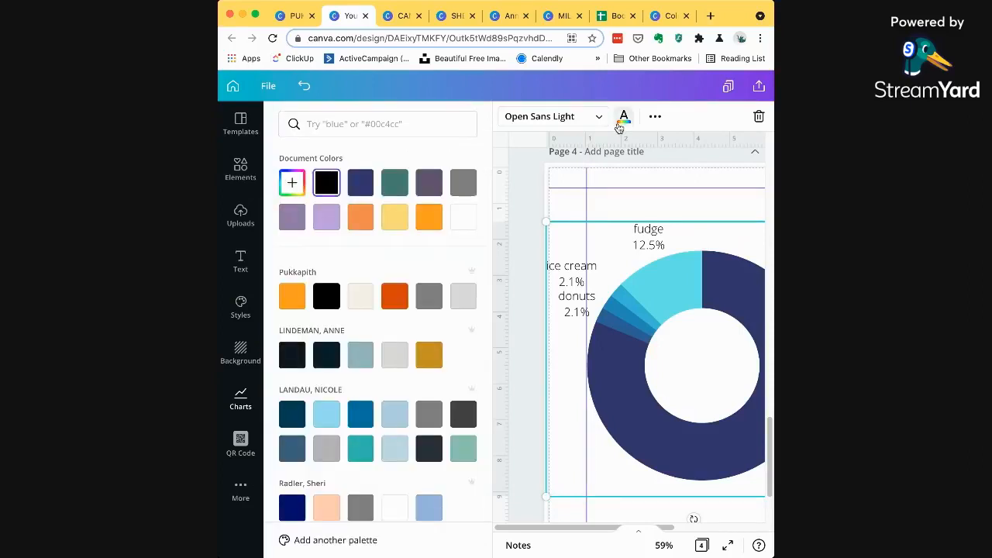
{"action": "left_click", "coordinate": [391, 190]}
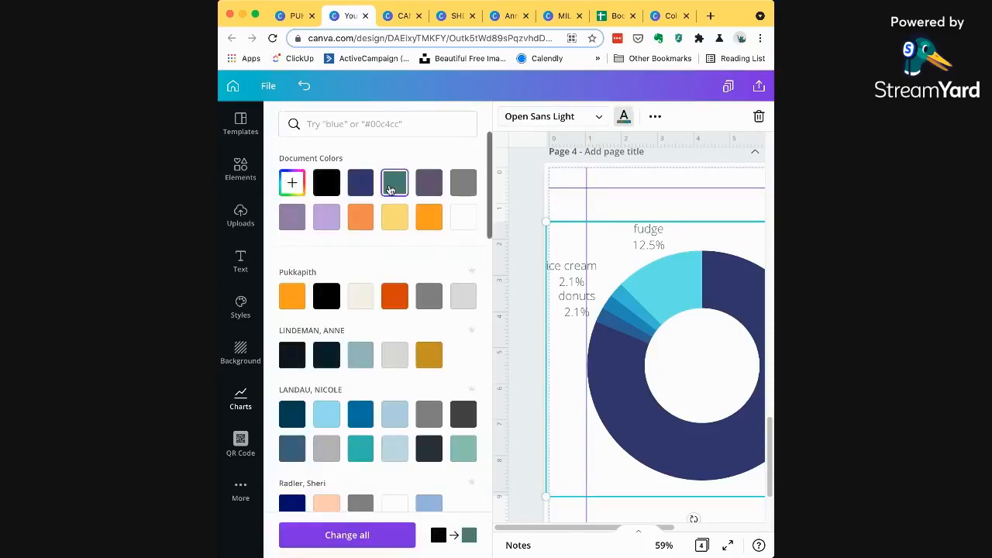
{"action": "left_click", "coordinate": [648, 180]}
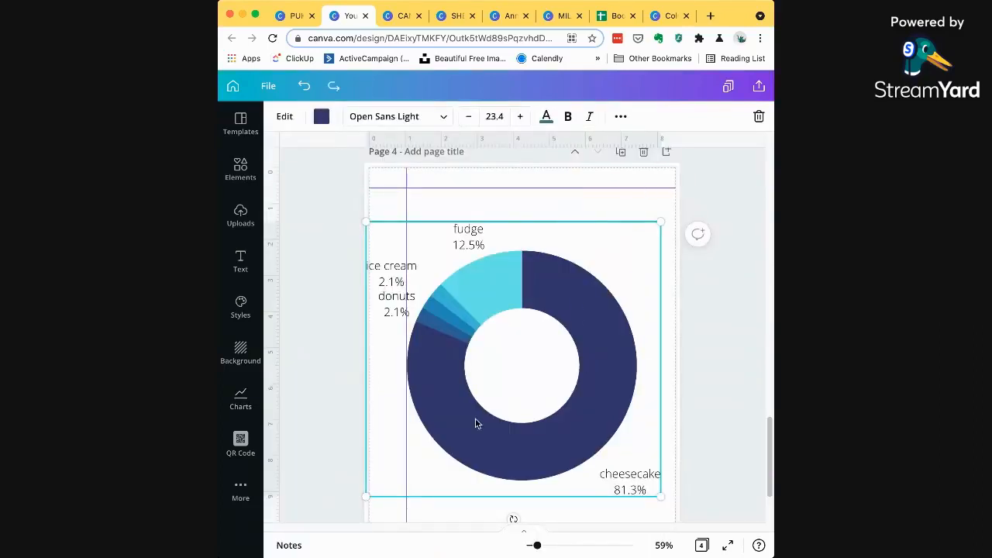
- Recolor the donut chart, trying dark green, gray, blue and purple before applying the orange from the Pukkapith palette
{"action": "left_click", "coordinate": [322, 118]}
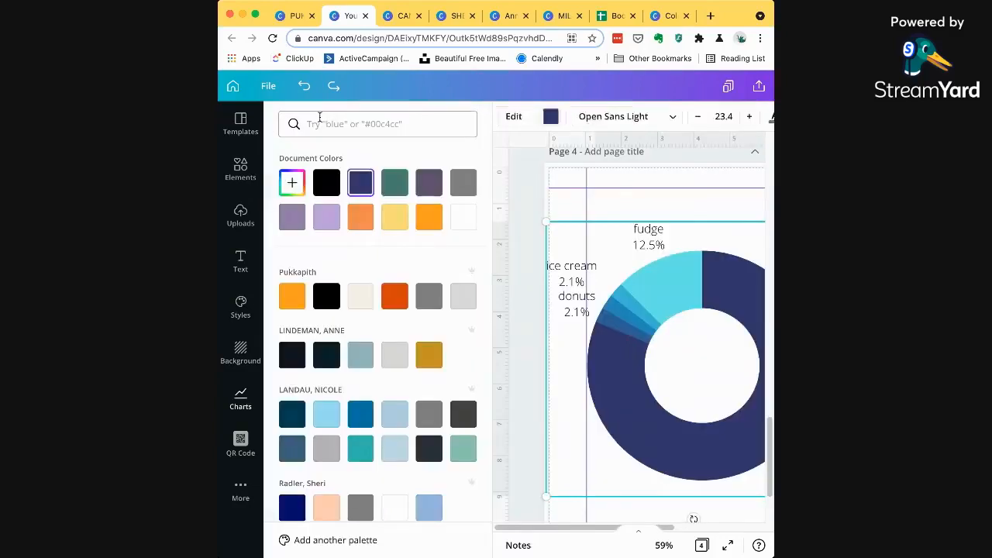
{"action": "left_click", "coordinate": [397, 190]}
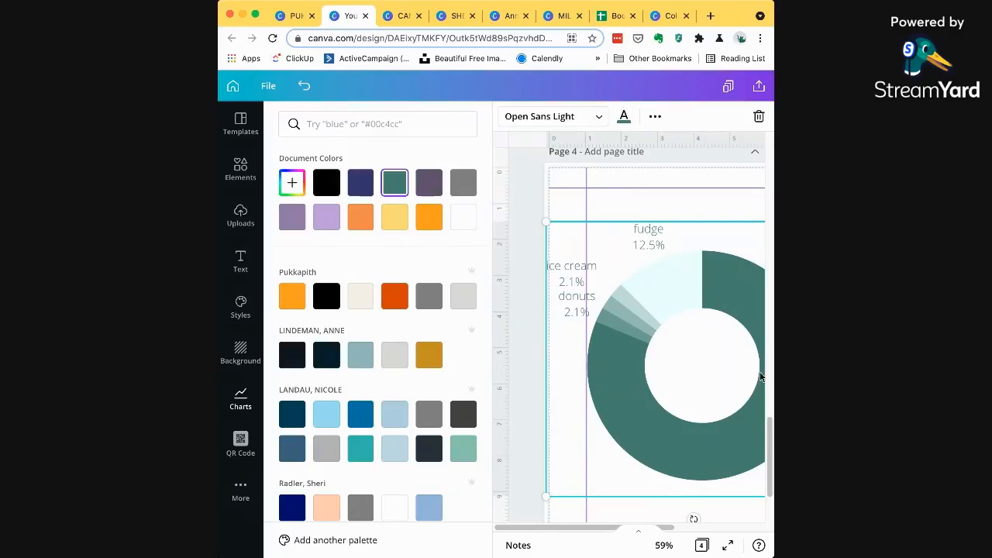
{"action": "left_click", "coordinate": [429, 297]}
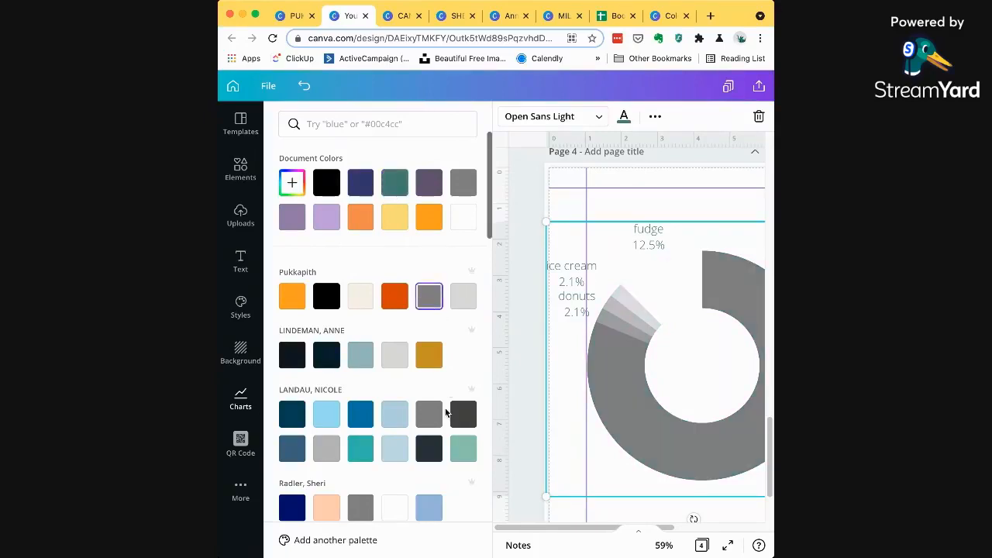
{"action": "left_click", "coordinate": [361, 423]}
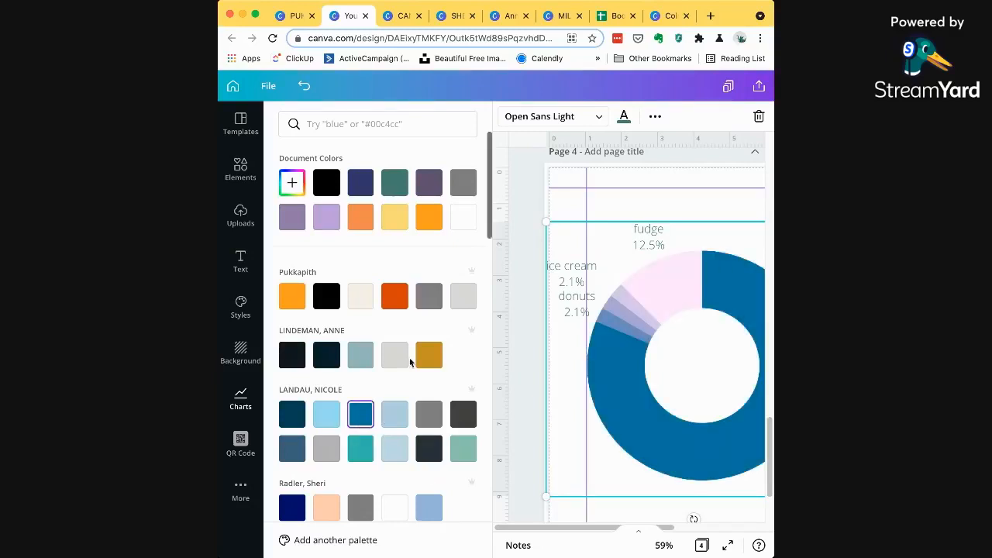
{"action": "scroll", "coordinate": [409, 349], "scroll_direction": "down", "scroll_amount": 2}
{"action": "scroll", "coordinate": [293, 234], "scroll_direction": "up", "scroll_amount": 1}
{"action": "left_click", "coordinate": [292, 171]}
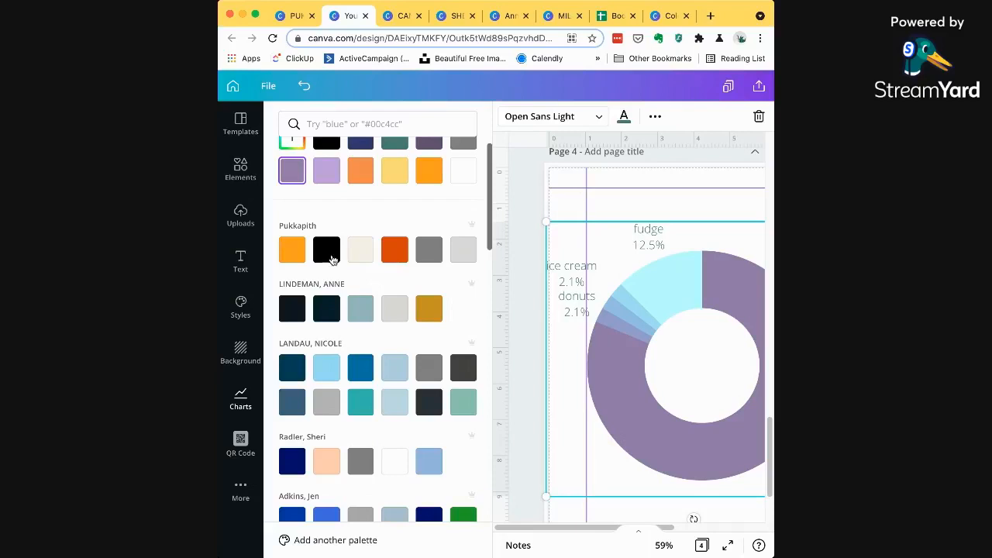
{"action": "left_click", "coordinate": [292, 248]}
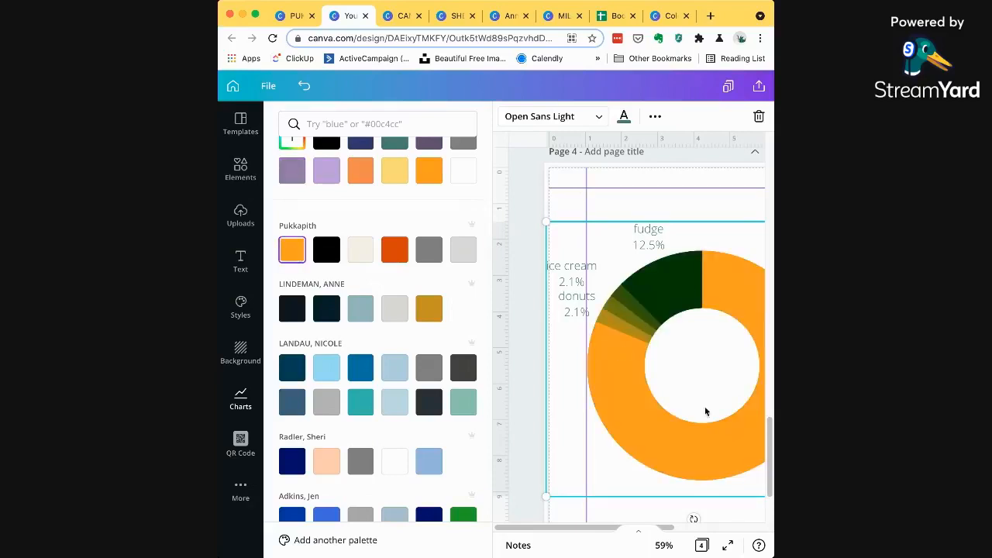
- Convert the dessert donut chart on page 4 into a stacked bar chart, keeping its existing data
{"action": "left_click", "coordinate": [626, 200]}
{"action": "left_click", "coordinate": [455, 283]}
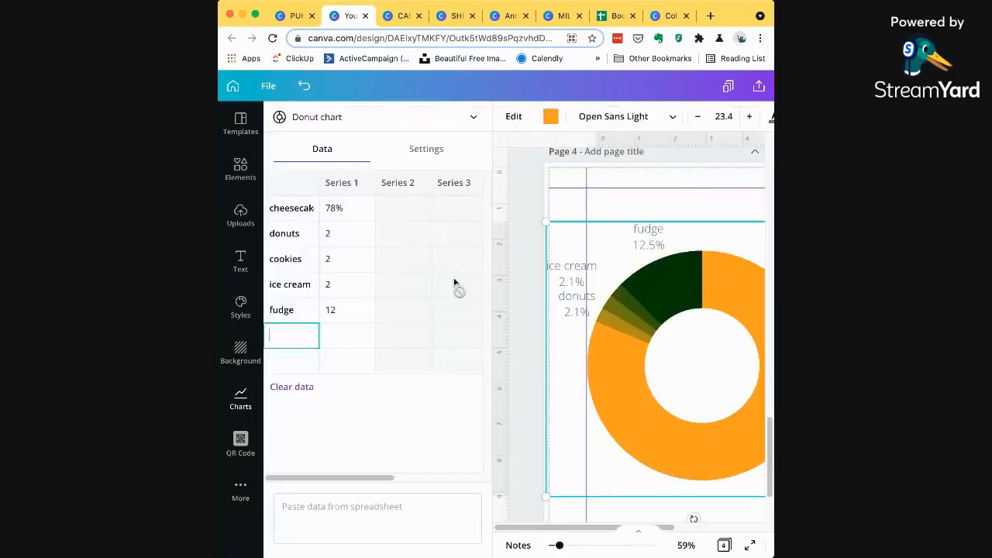
{"action": "left_click", "coordinate": [323, 117]}
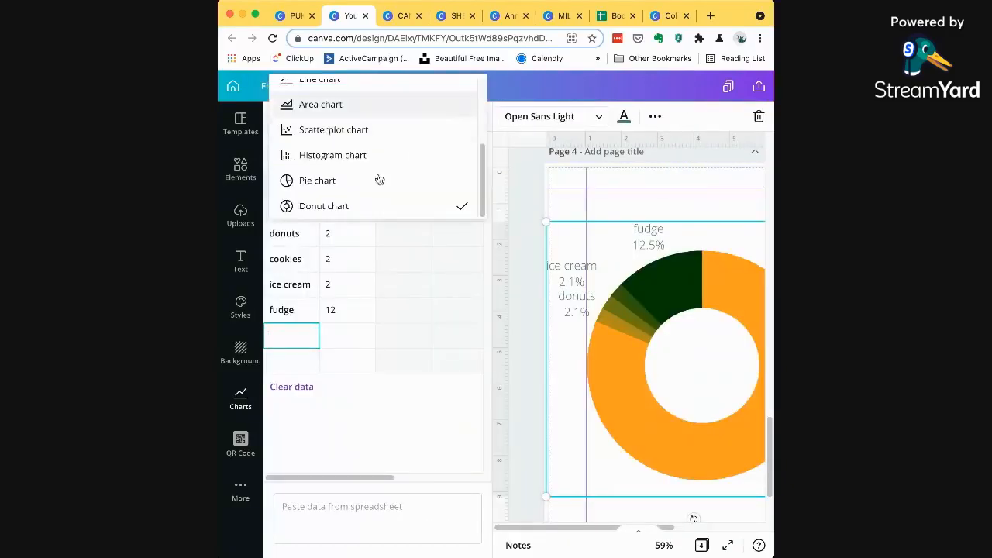
{"action": "scroll", "coordinate": [384, 182], "scroll_direction": "up", "scroll_amount": 3}
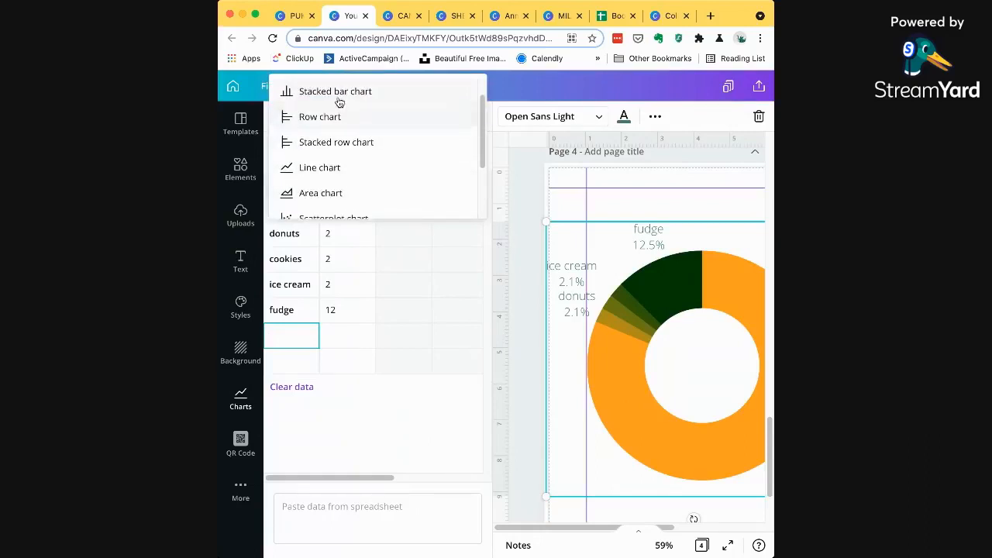
{"action": "left_click", "coordinate": [340, 98]}
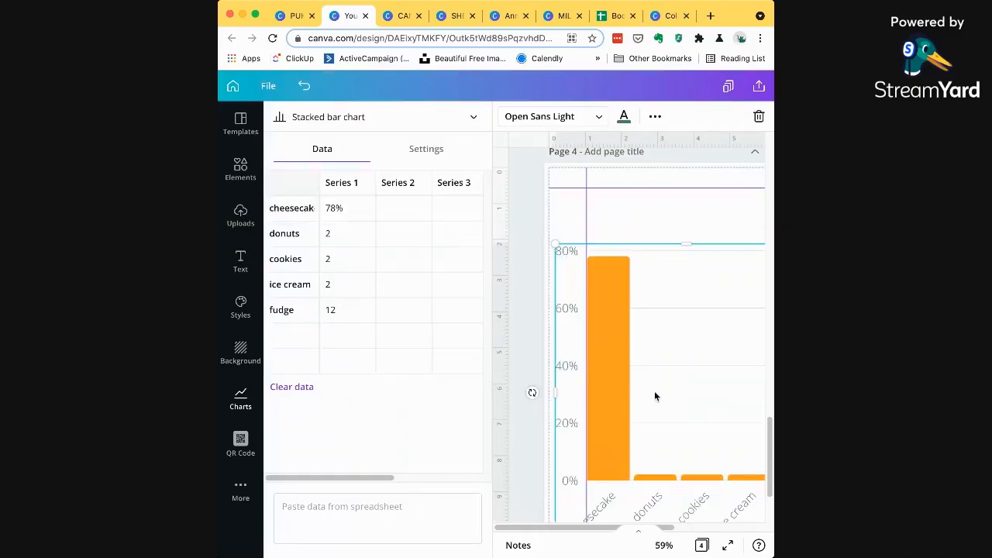
{"action": "mouse_move", "coordinate": [604, 528]}
{"action": "left_mouse_down"}
{"action": "mouse_move", "coordinate": [690, 533]}
{"action": "mouse_move", "coordinate": [612, 528]}
{"action": "left_mouse_up"}
{"action": "scroll", "coordinate": [589, 411], "scroll_direction": "down", "scroll_amount": 3}
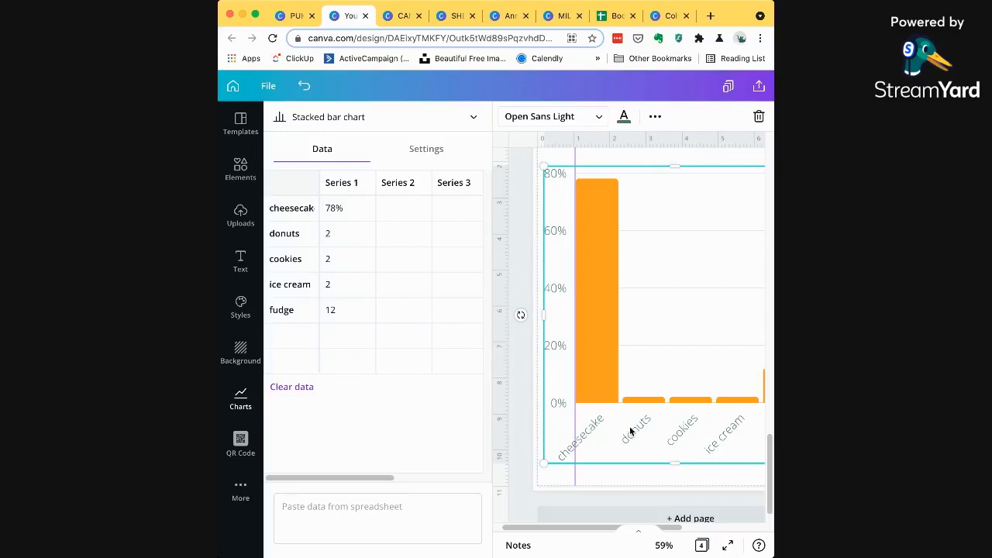
- Review the remaining chart types available for the dessert chart and browse the gallery of charts that can be added
{"action": "left_click", "coordinate": [436, 121]}
{"action": "scroll", "coordinate": [370, 169], "scroll_direction": "down", "scroll_amount": 2}
{"action": "scroll", "coordinate": [370, 169], "scroll_direction": "down", "scroll_amount": 2}
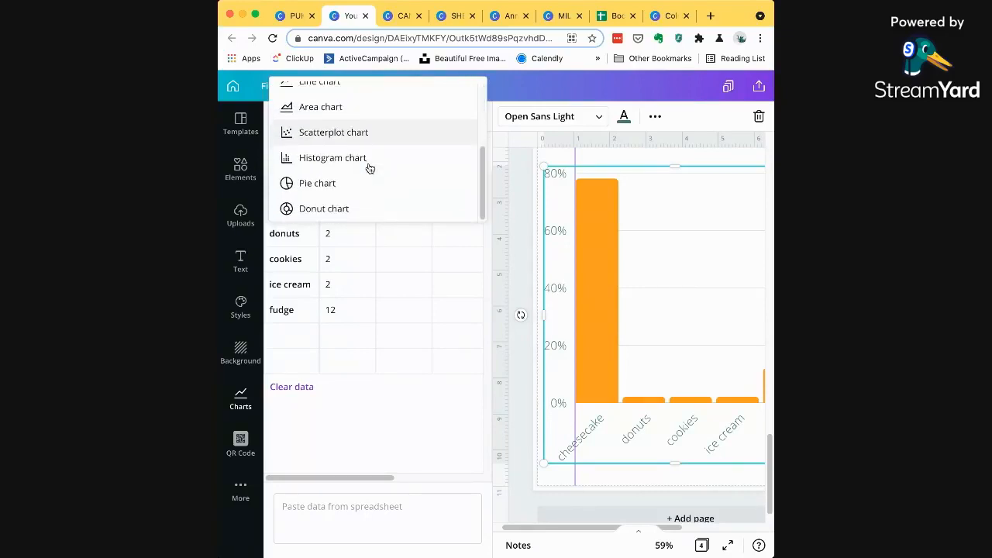
{"action": "left_click", "coordinate": [242, 399]}
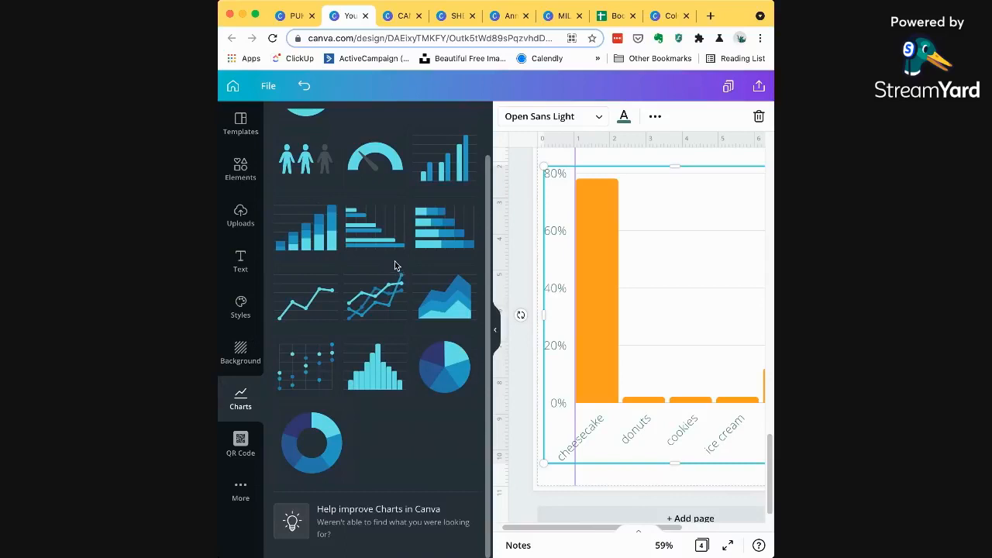
{"action": "scroll", "coordinate": [383, 244], "scroll_direction": "up", "scroll_amount": 1}
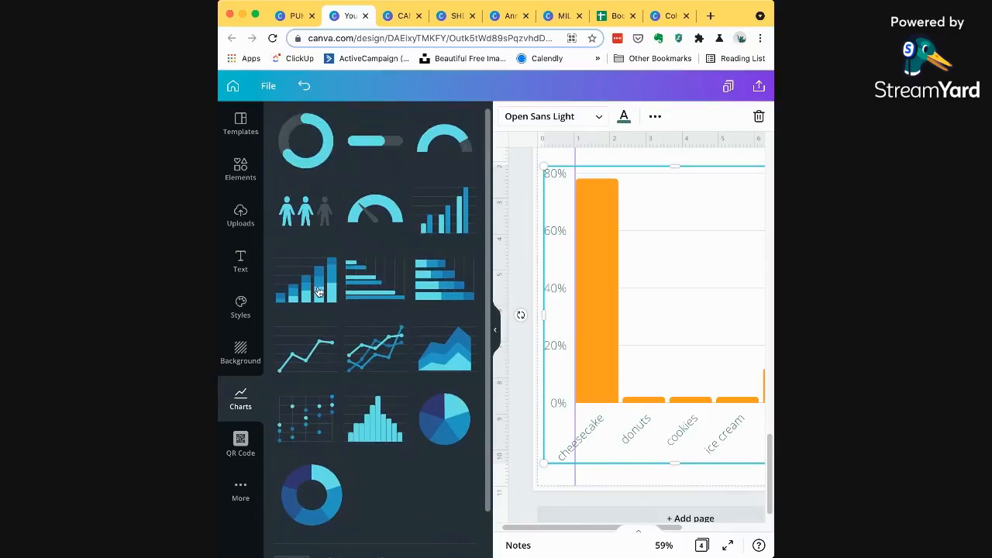